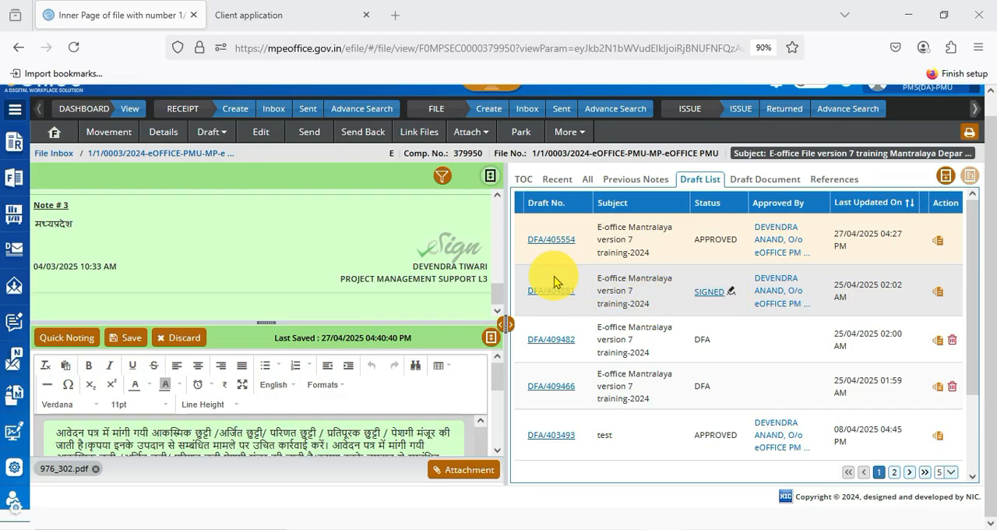
left_click_drag(586, 272, 663, 311)
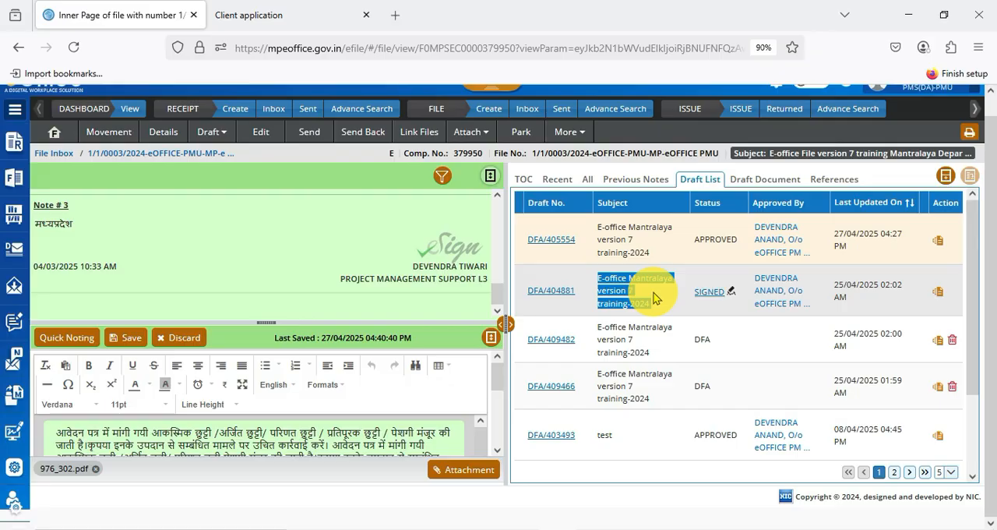
left_click(652, 298)
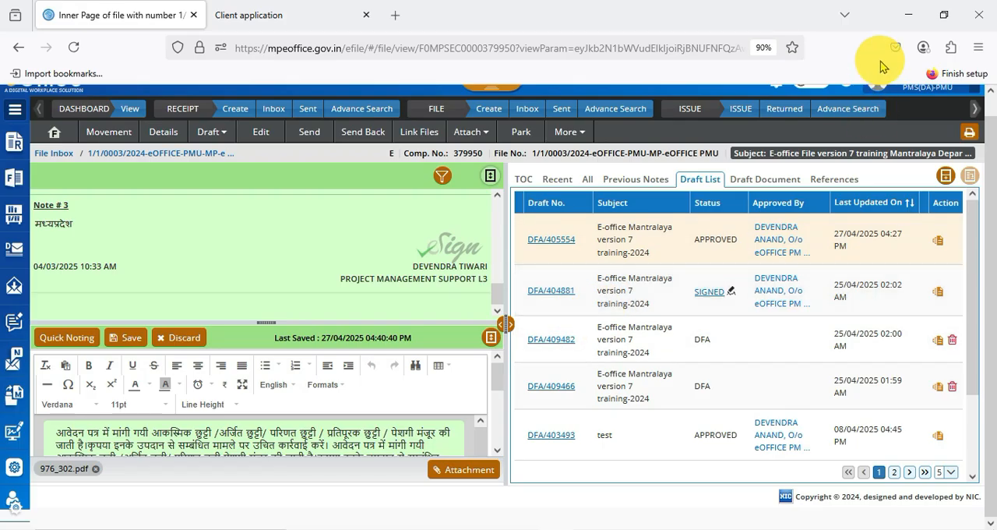
left_click(908, 16)
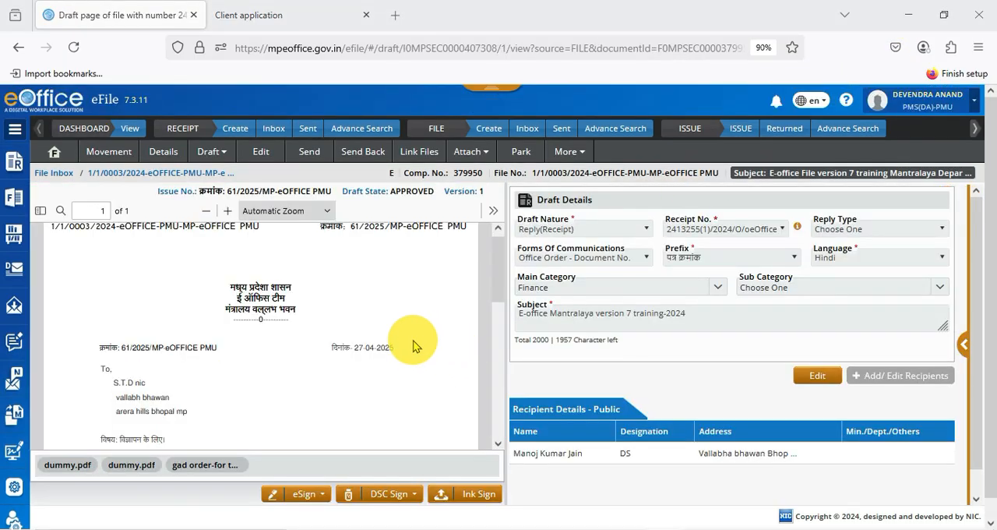
Step: Return to the file's draft list and open the approved draft DFA/405554
scroll(414, 346, "up", 1)
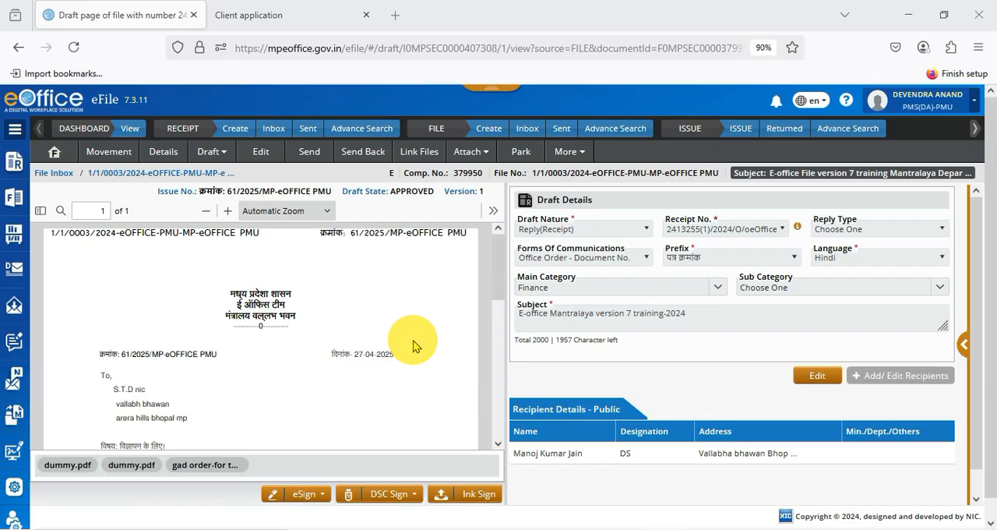
left_click(212, 151)
left_click(226, 173)
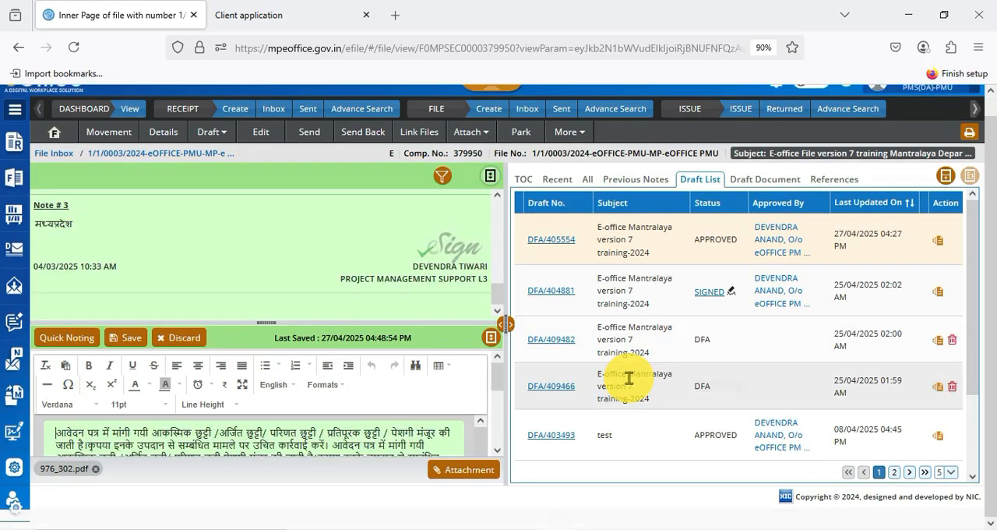
double_click(702, 239)
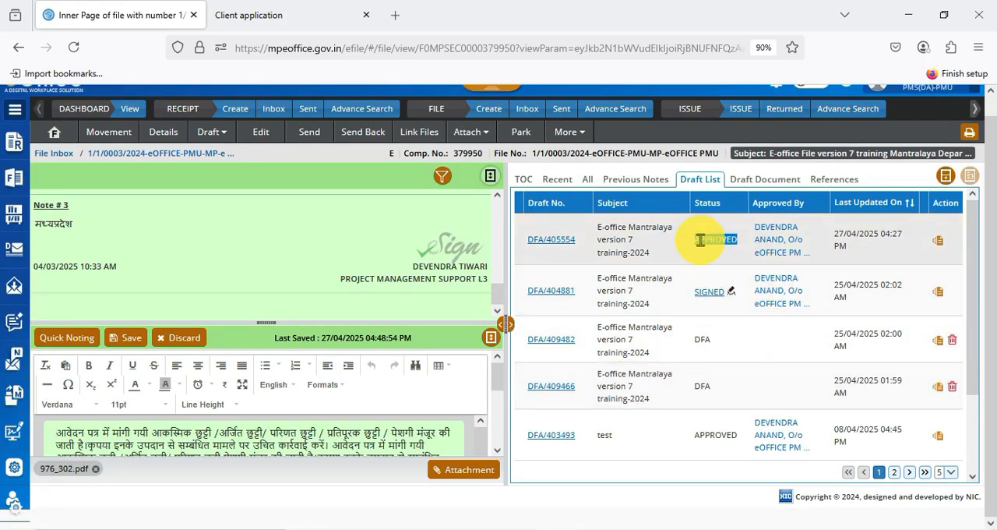
left_click(556, 247)
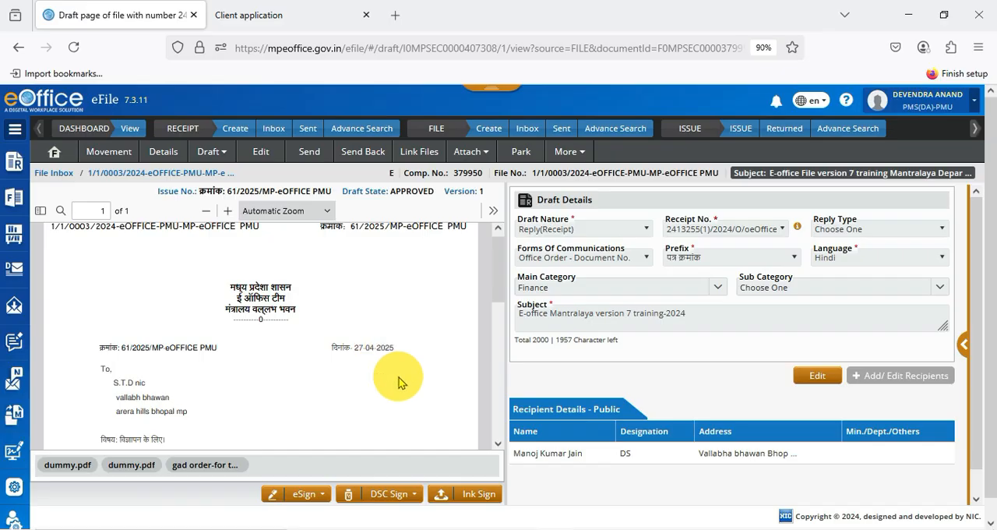
Step: Review the approved draft letter from header to signature block and check the PDF viewer's print and save options
scroll(398, 381, "down", 10)
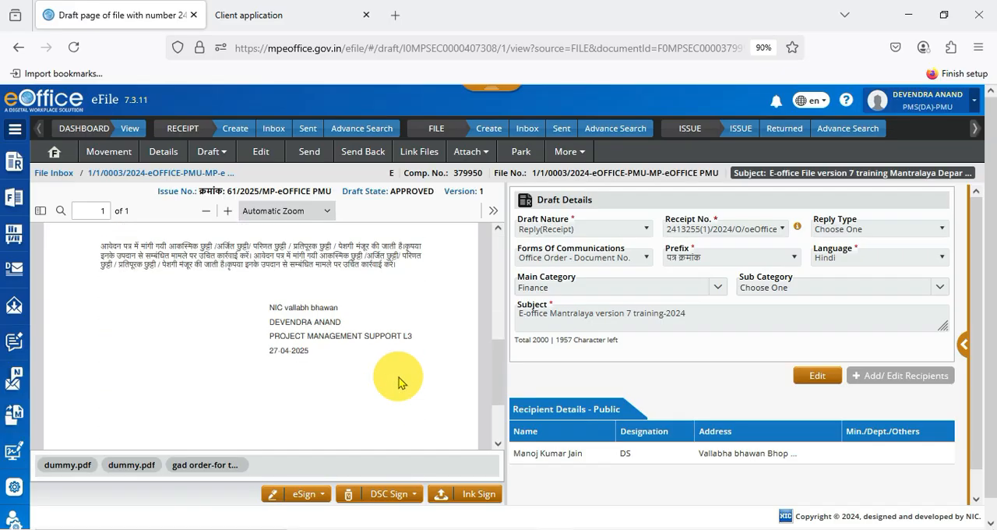
scroll(398, 381, "up", 10)
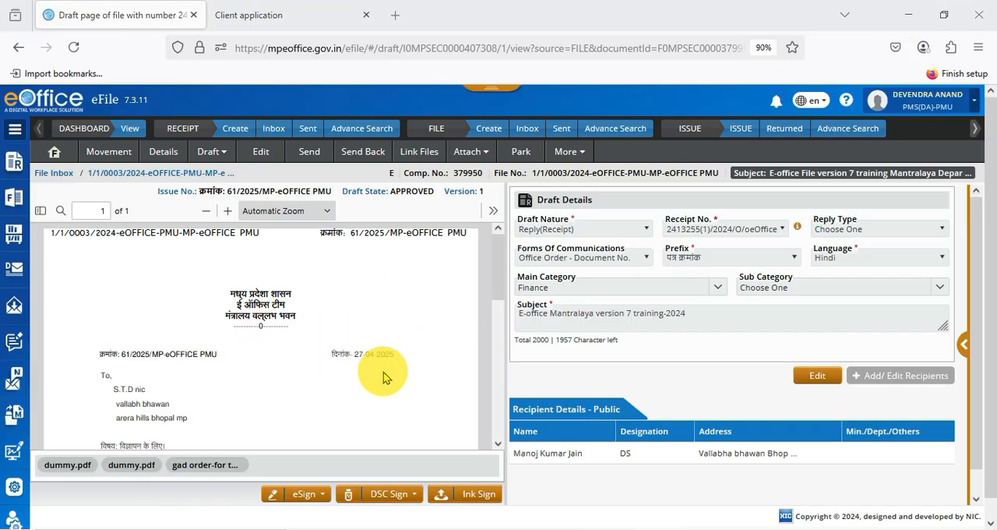
scroll(383, 375, "down", 10)
scroll(383, 375, "up", 10)
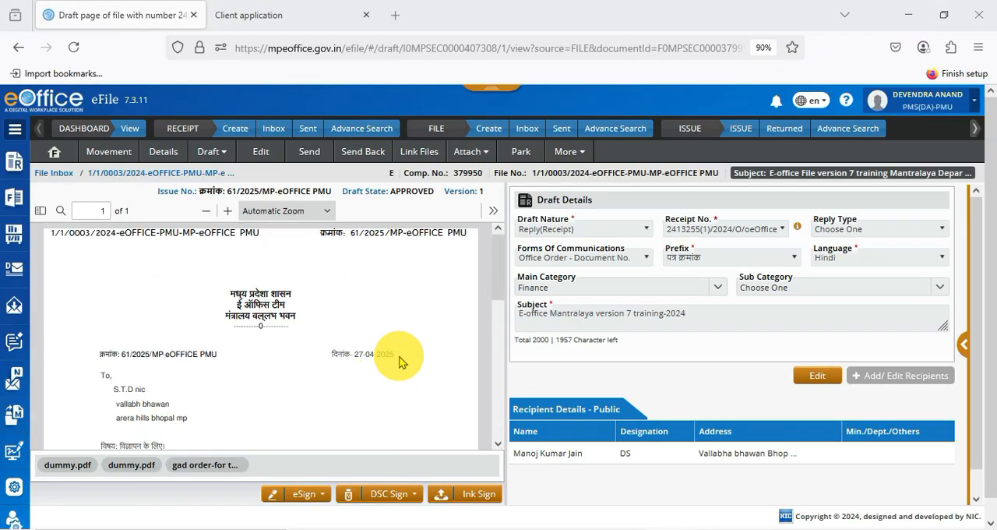
left_click(492, 211)
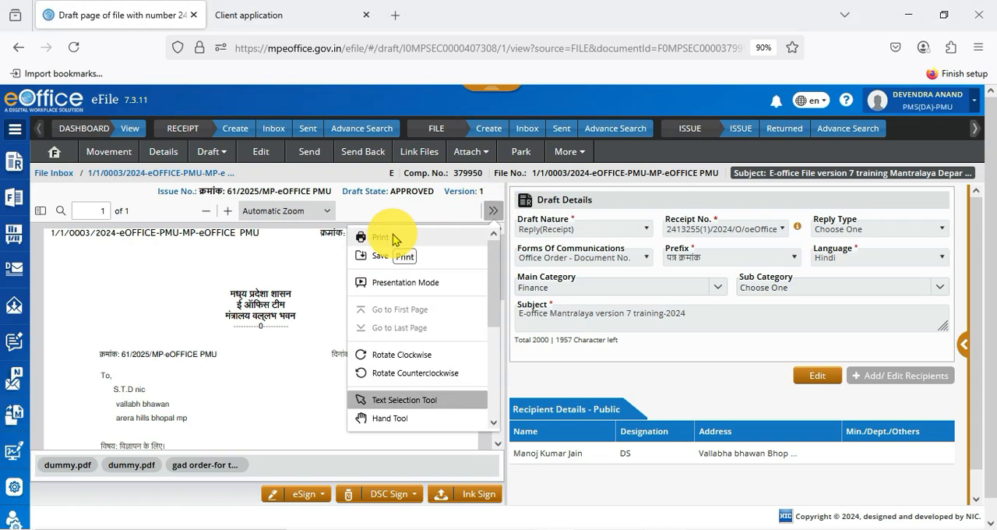
left_click(272, 356)
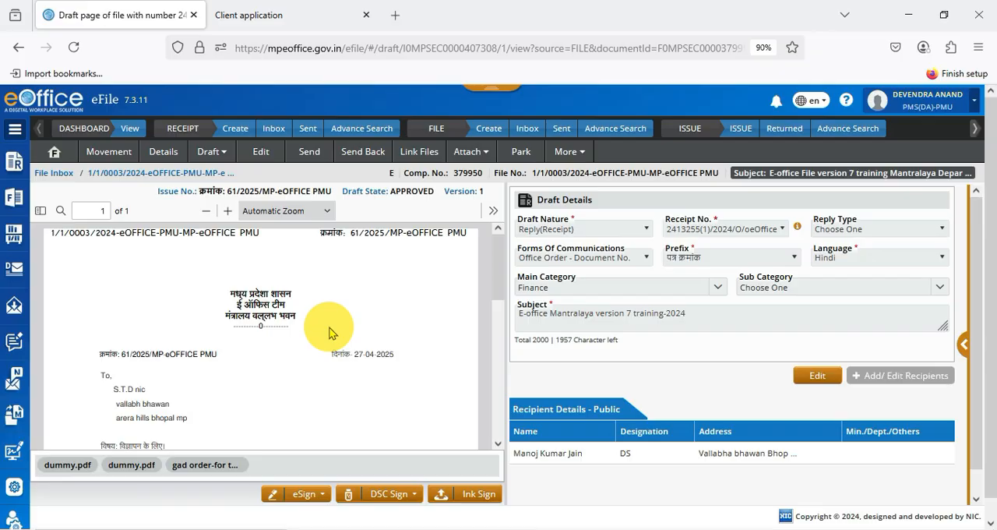
scroll(328, 332, "down", 3)
scroll(329, 333, "up", 3)
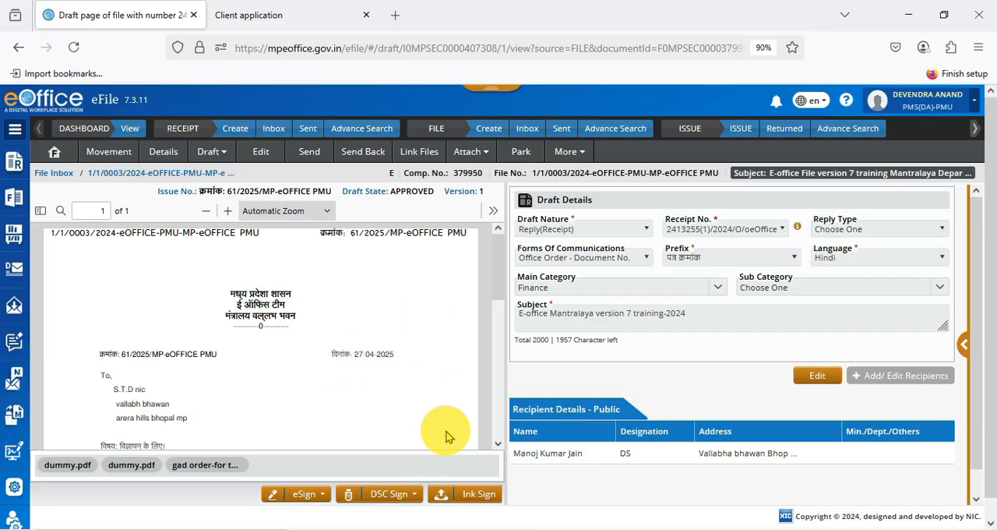
scroll(587, 446, "down", 1)
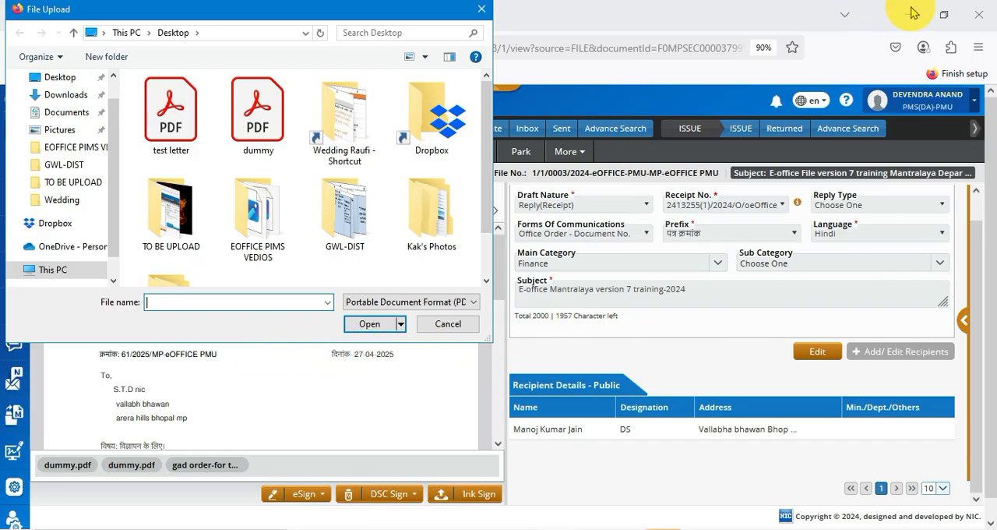
Step: Upload the PDF "document" from the Downloads folder as the draft's ink-signed copy
key("Escape")
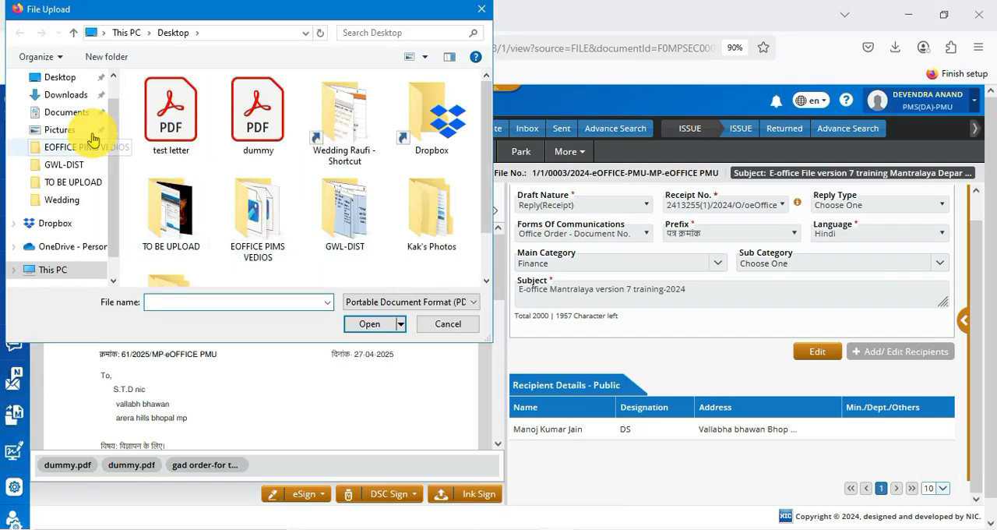
left_click(51, 94)
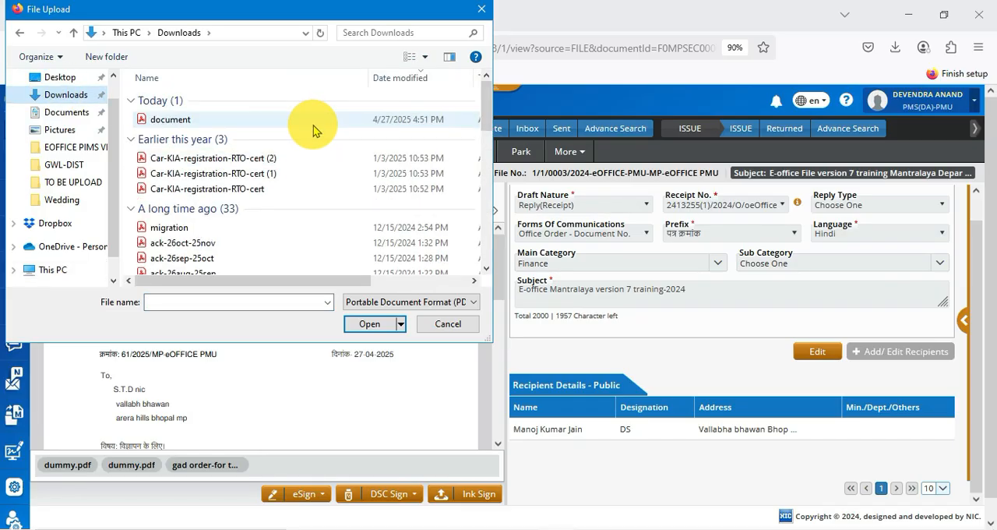
left_click(168, 123)
left_click(368, 323)
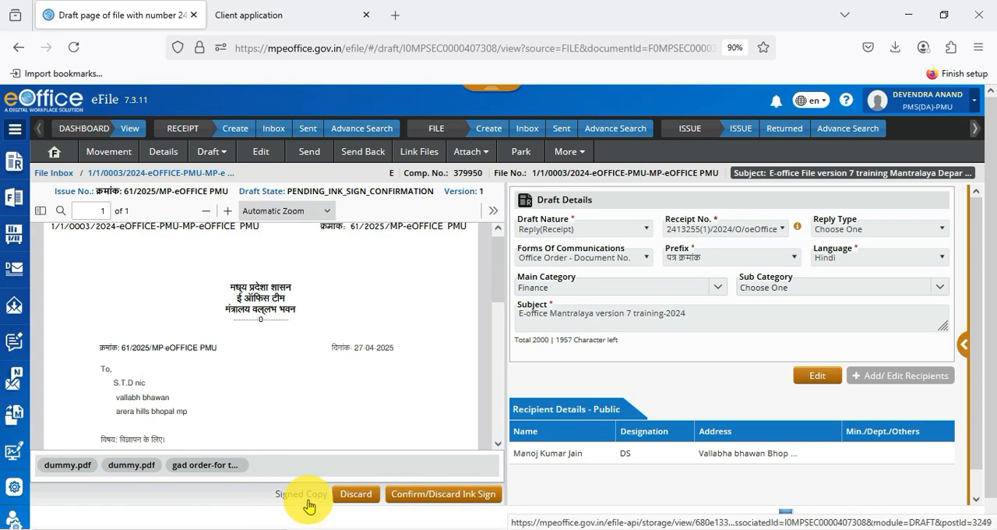
Step: Read through the draft letter awaiting ink-sign confirmation down to its signature block
scroll(266, 352, "down", 3)
scroll(265, 351, "down", 2)
scroll(307, 336, "up", 4)
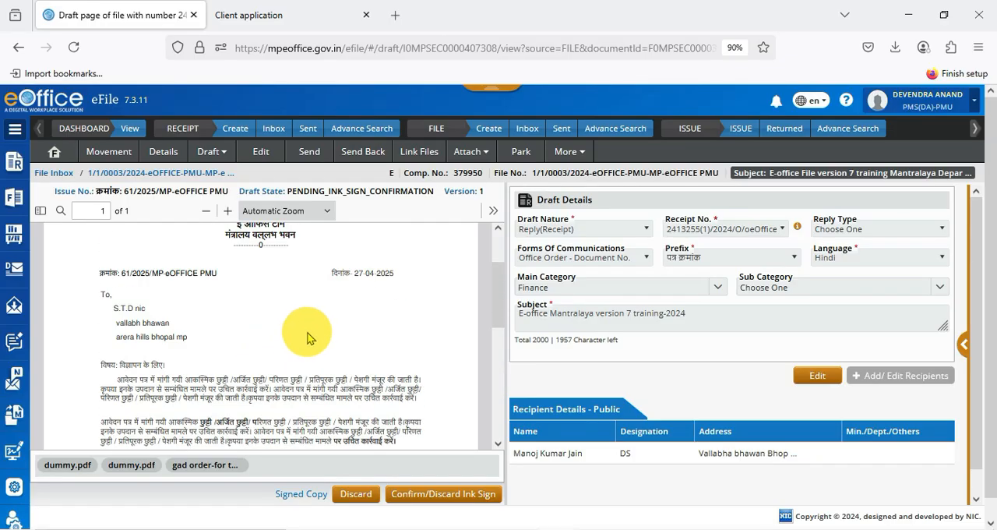
scroll(371, 357, "down", 2)
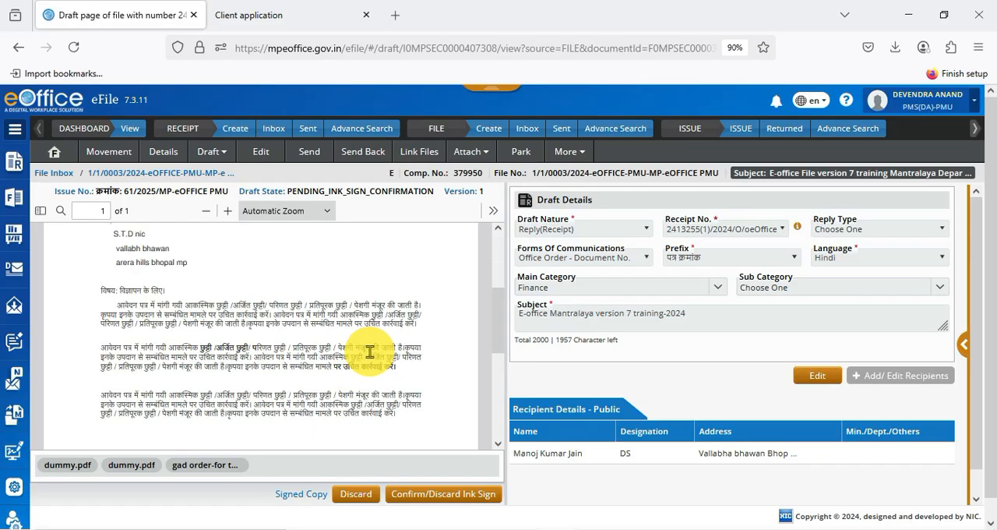
scroll(369, 352, "down", 5)
scroll(369, 352, "up", 3)
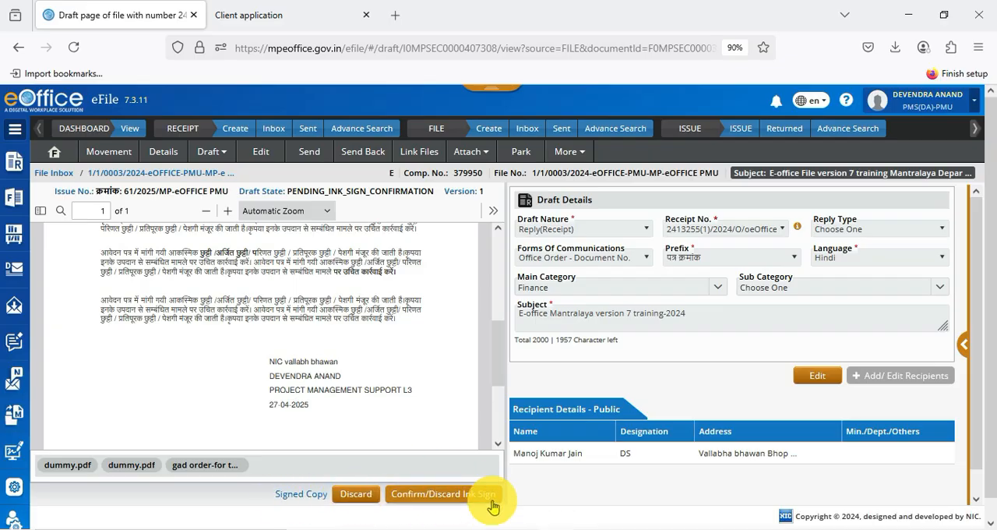
Step: Compare the approved and signed copies of the draft side by side and confirm the ink sign
left_click(438, 506)
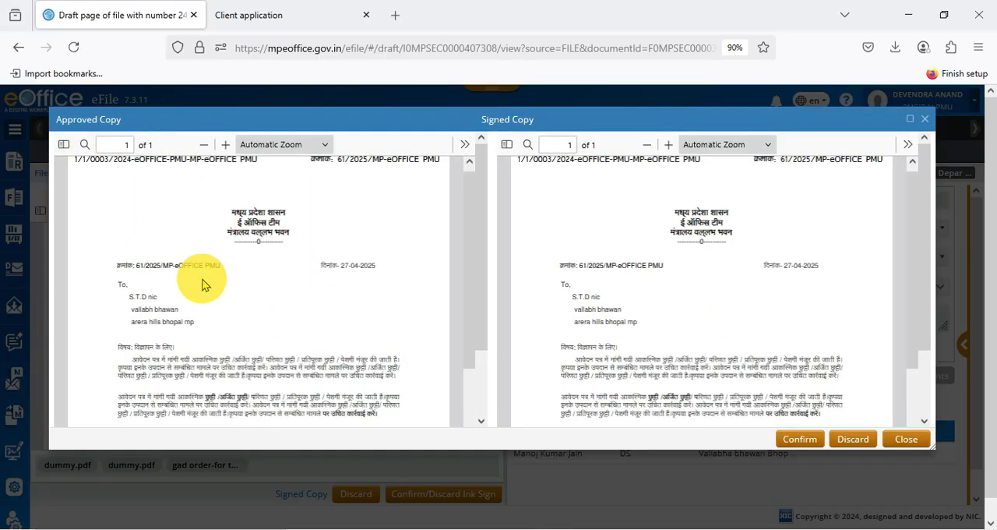
scroll(208, 285, "down", 3)
scroll(208, 285, "up", 3)
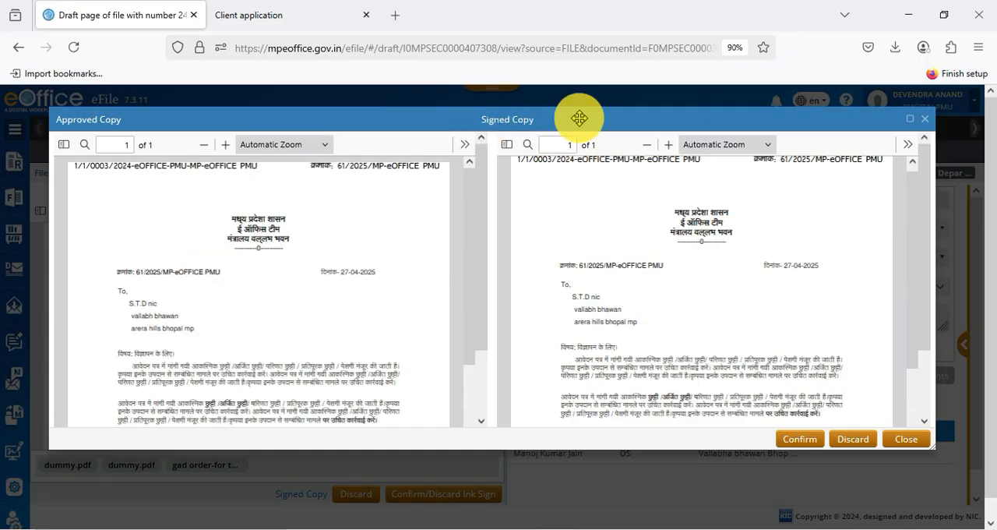
scroll(733, 296, "down", 5)
scroll(741, 309, "up", 4)
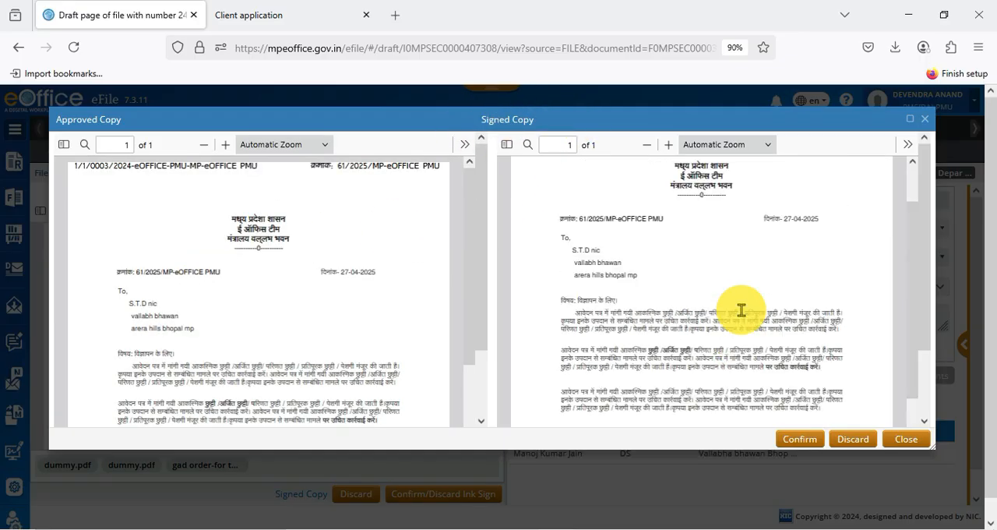
scroll(374, 327, "down", 3)
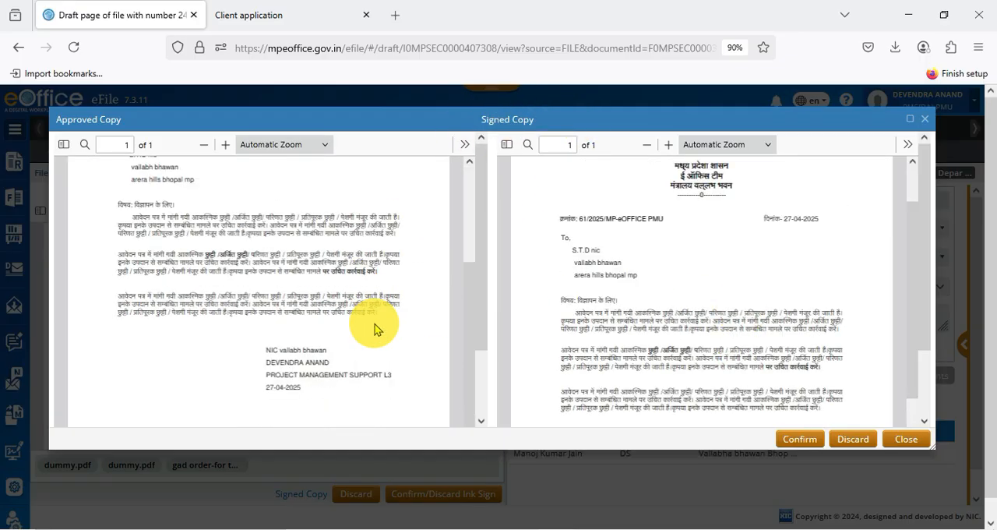
scroll(390, 323, "up", 2)
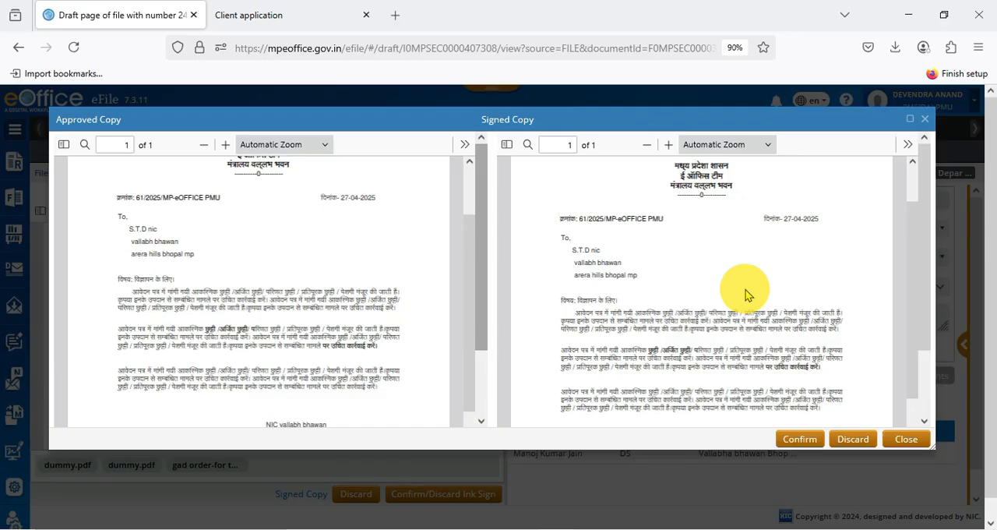
scroll(329, 296, "up", 2)
scroll(597, 285, "down", 2)
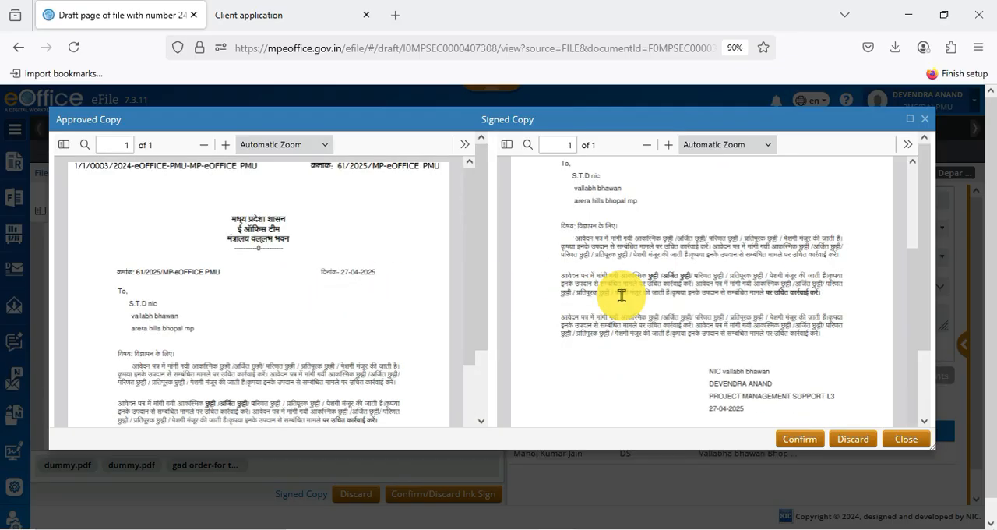
scroll(622, 295, "down", 2)
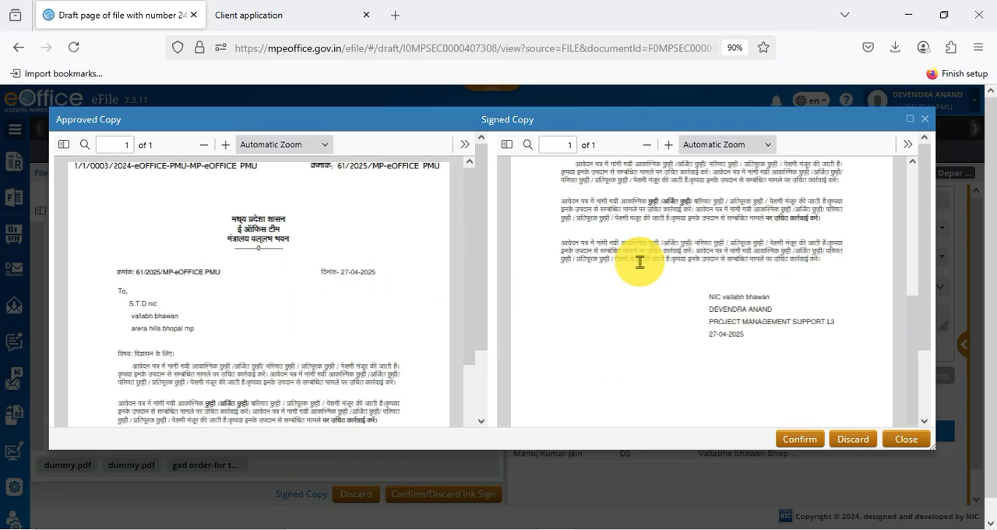
scroll(639, 263, "up", 4)
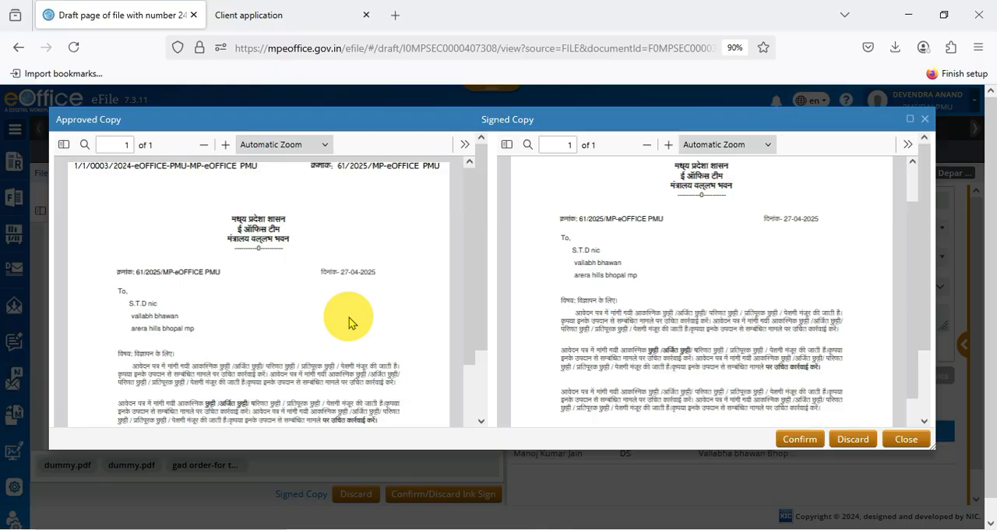
scroll(292, 304, "down", 4)
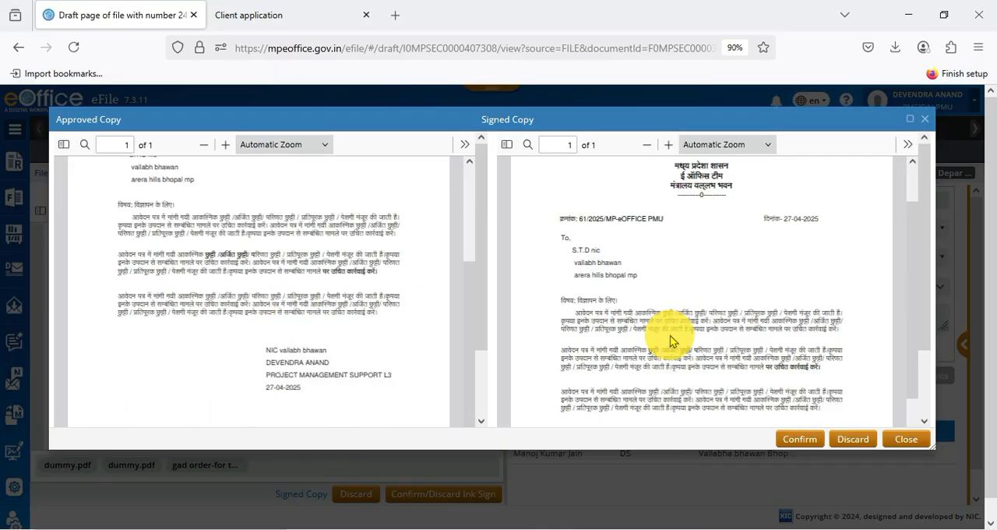
scroll(670, 341, "down", 2)
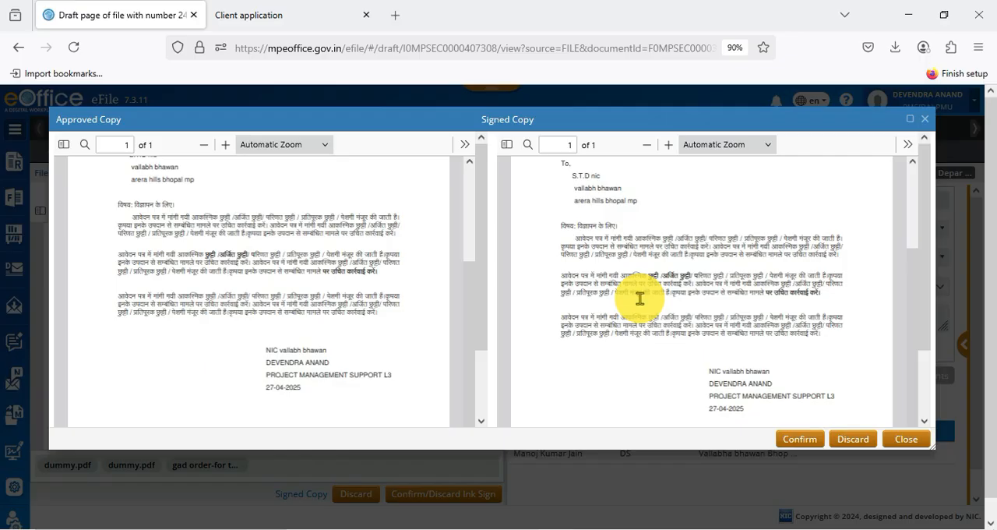
left_click(795, 440)
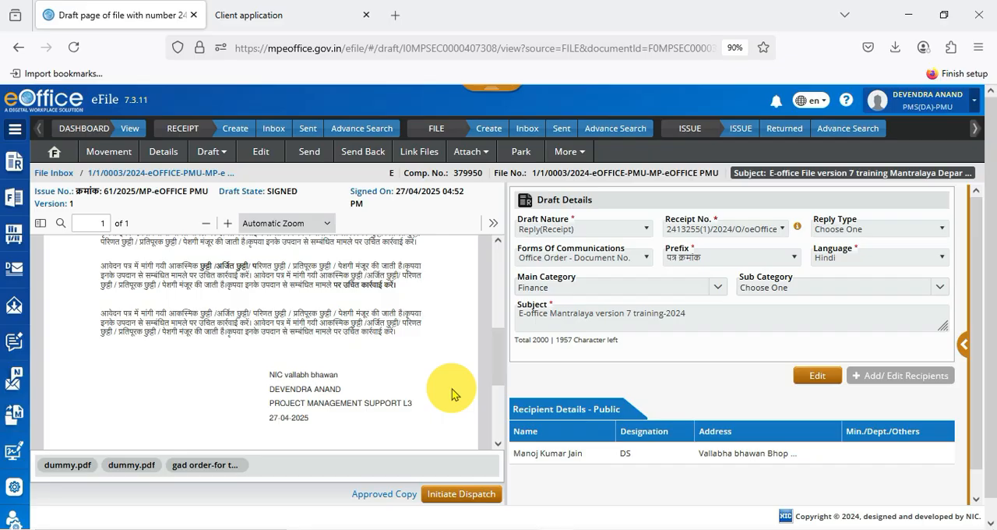
Step: Review the signed draft letter from its header to the signature block
scroll(455, 395, "up", 4)
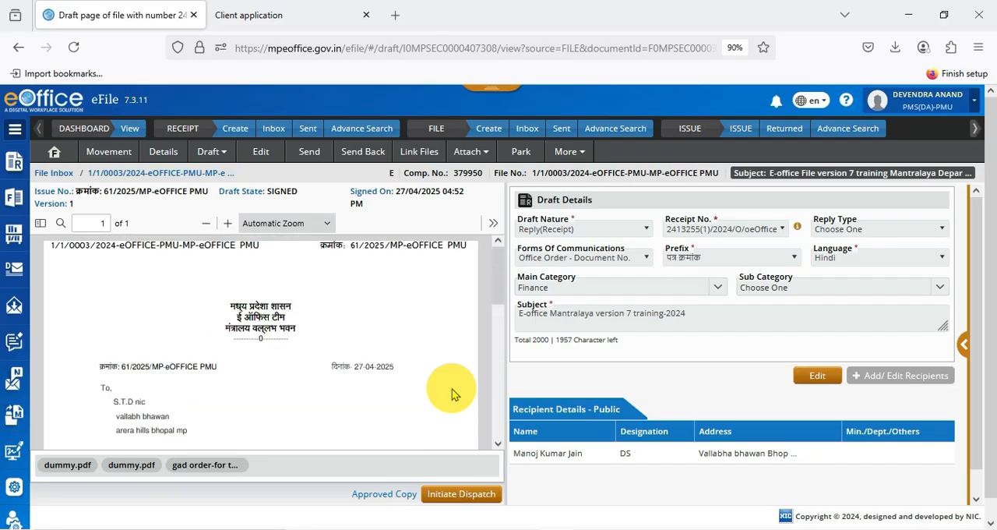
scroll(455, 395, "down", 4)
scroll(455, 395, "up", 3)
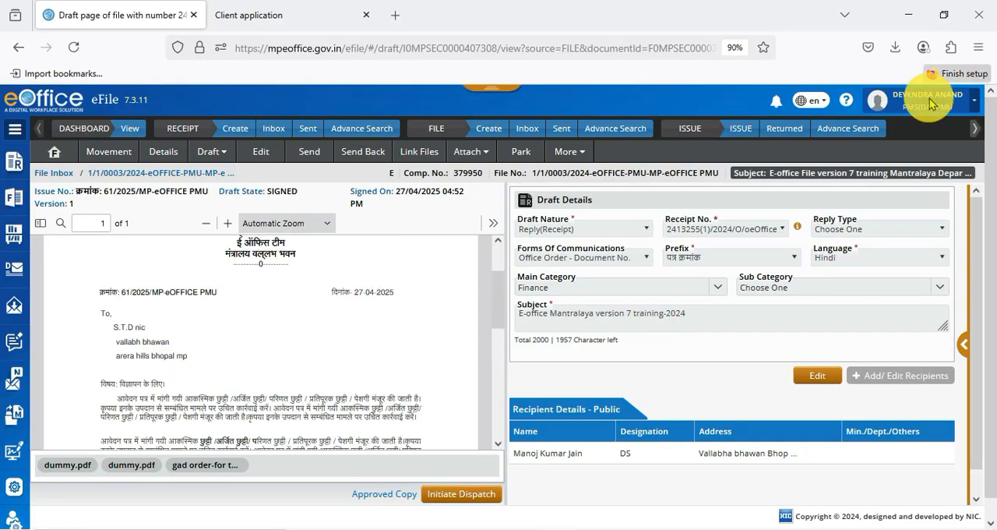
scroll(434, 338, "down", 3)
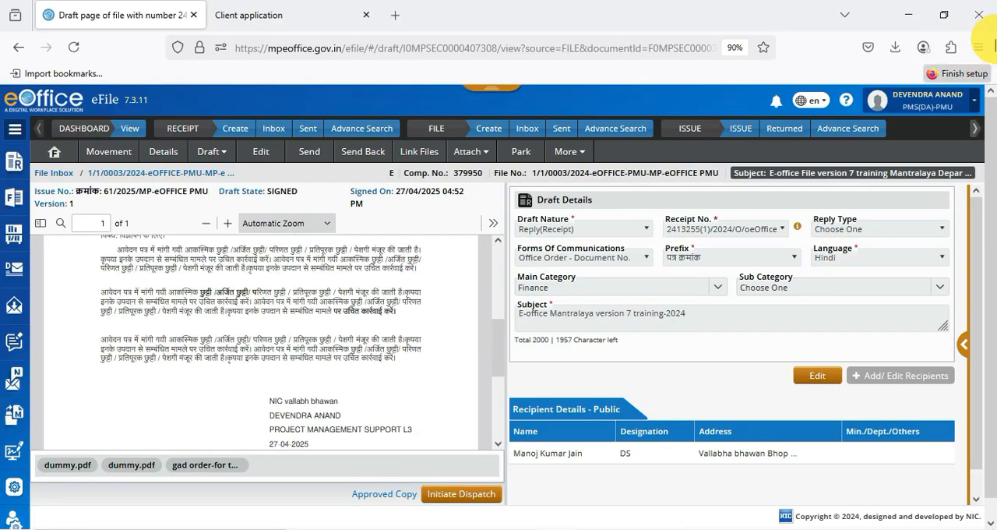